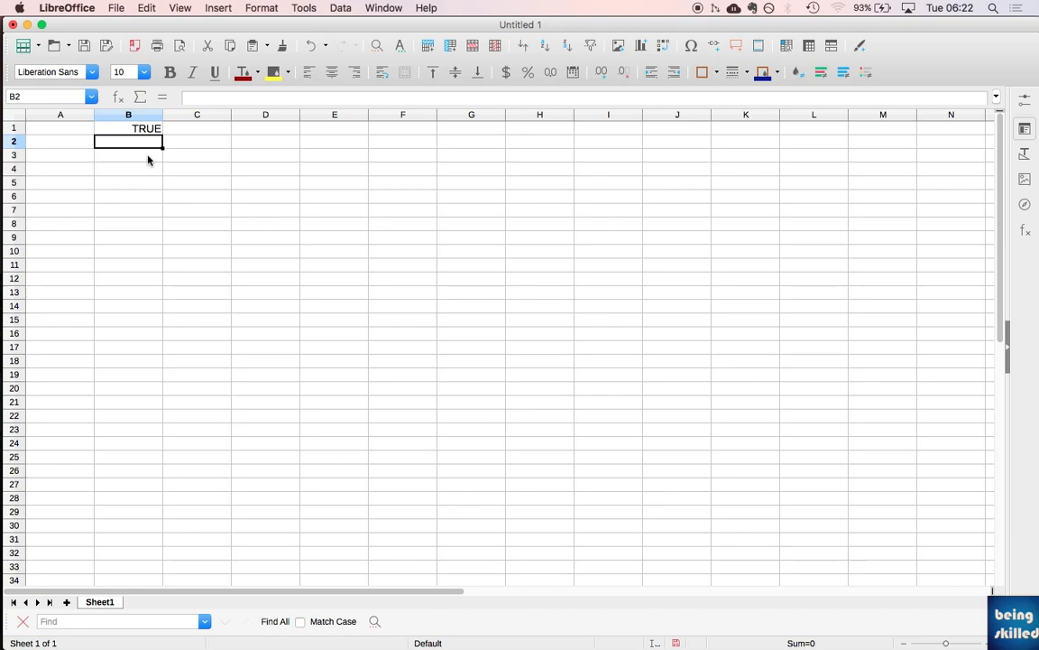
Enter the sample text abc in cell B2 and ABC in cell C2
text(abc)
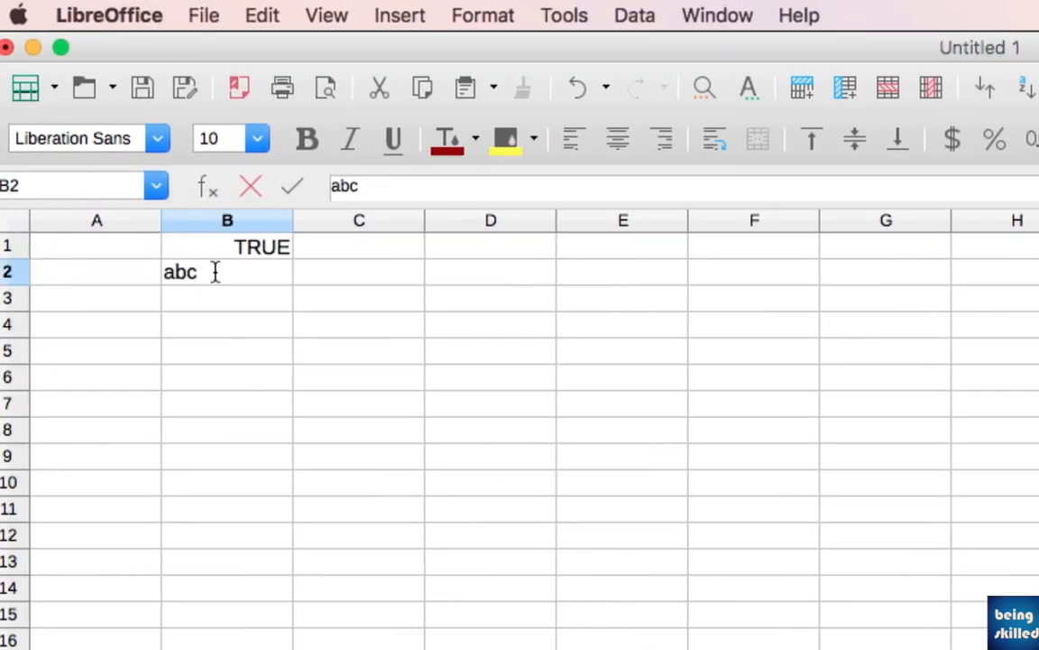
click(298, 278)
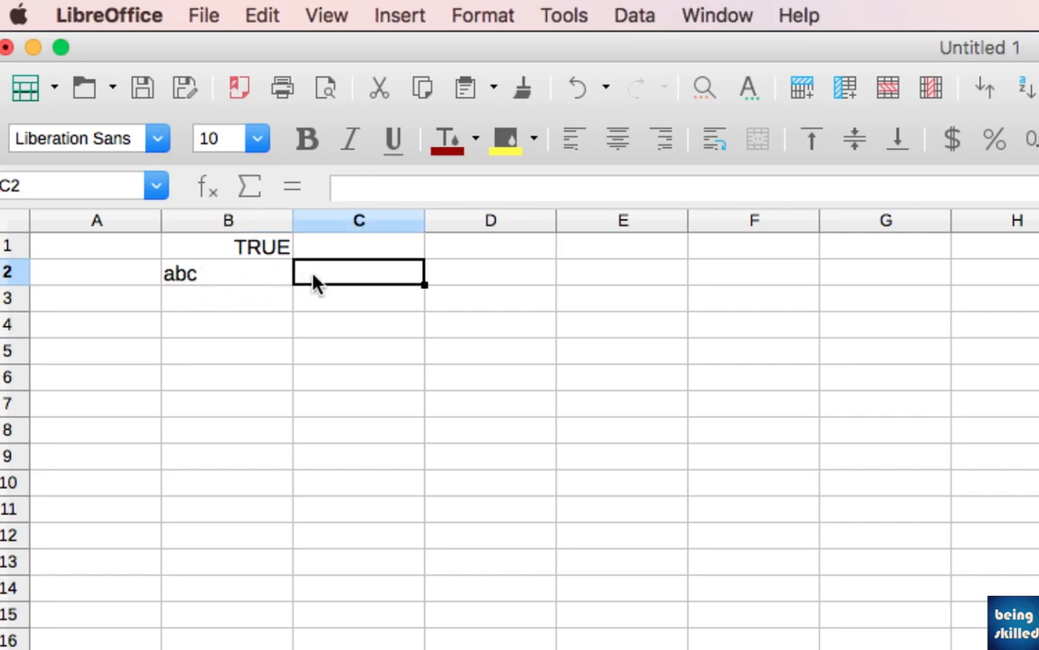
text(ABC)
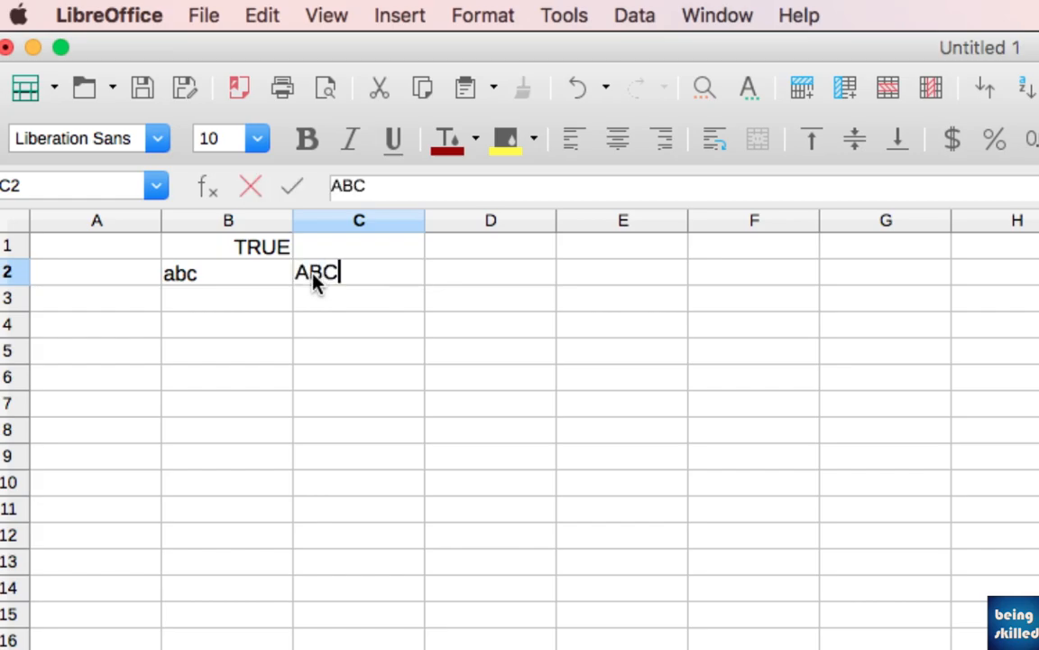
key(Tab)
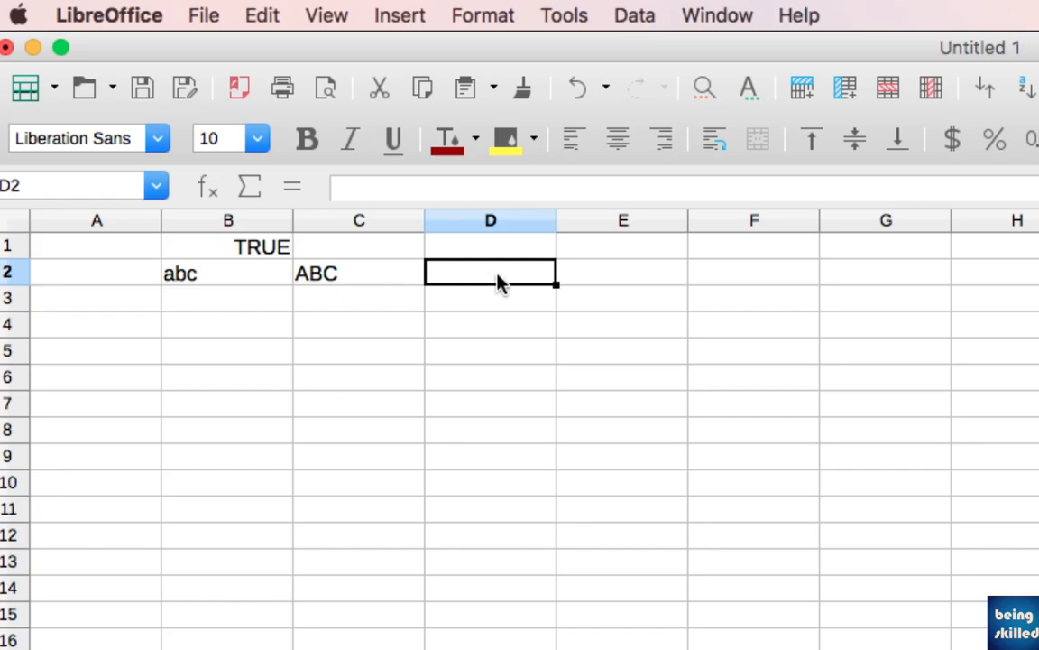
Enter the formula =EXACT(B2,C2) in cell D2 to compare the two texts case-sensitively, and select the result cell
text(=)
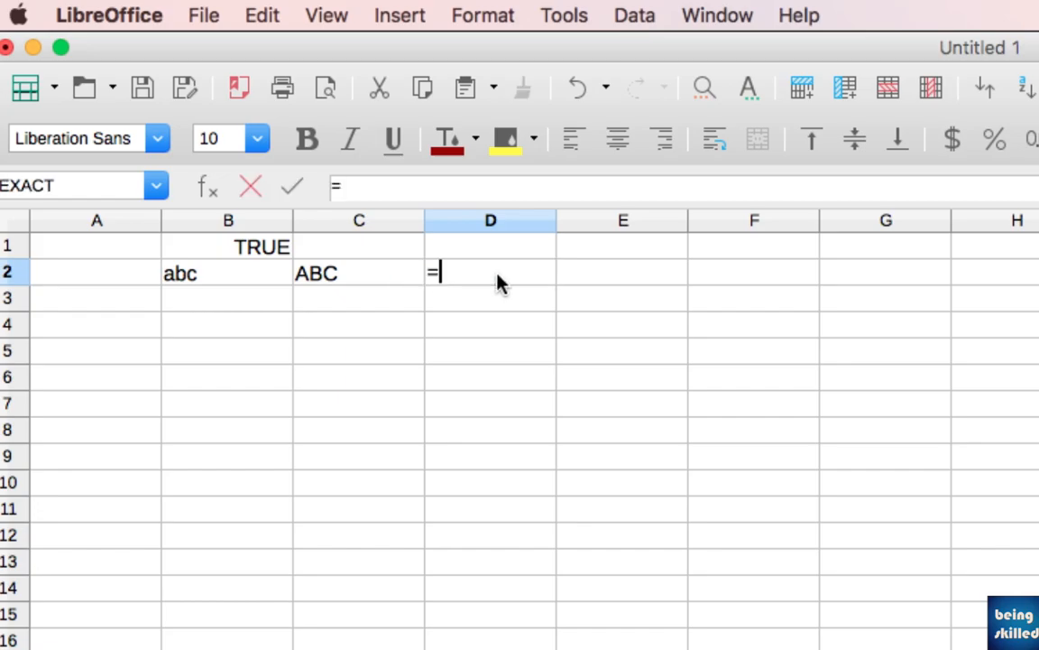
text(ex)
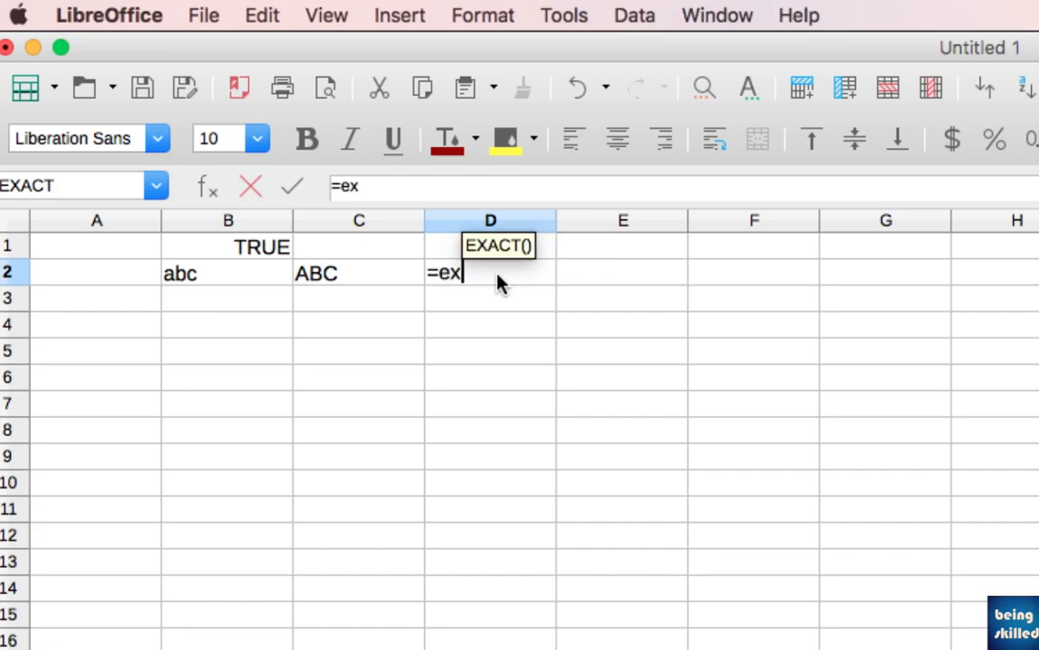
text(act()
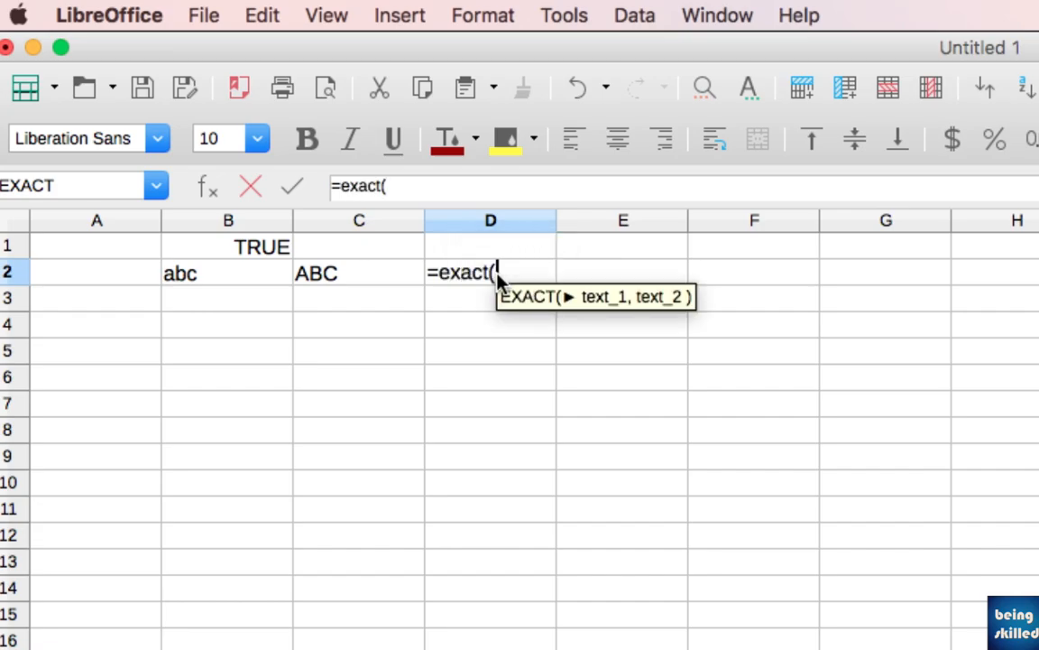
click(181, 278)
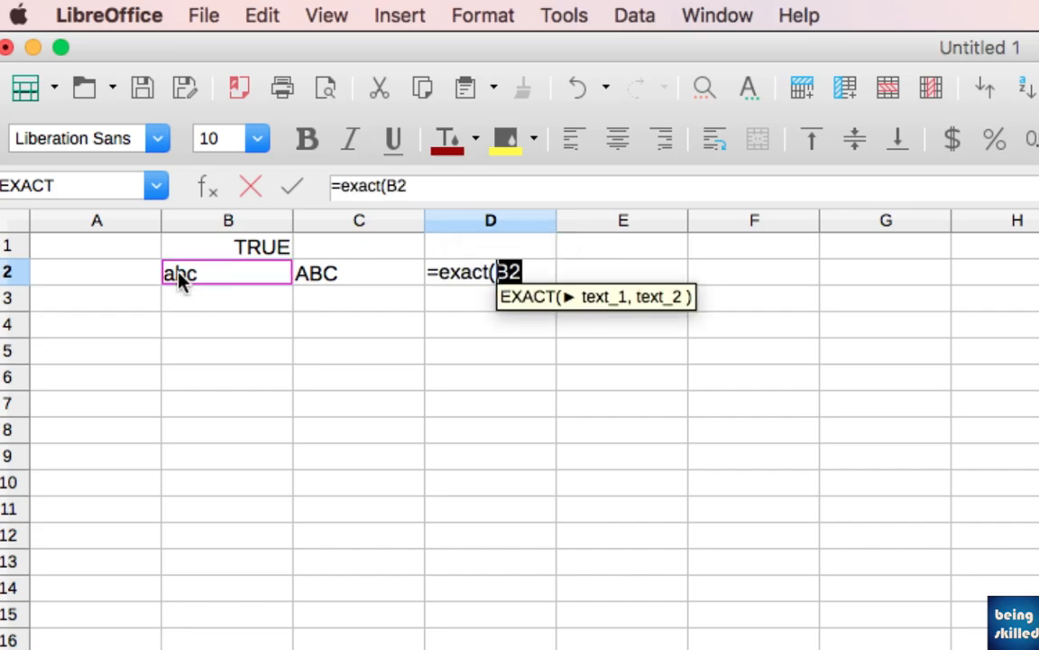
text(,)
click(313, 279)
text())
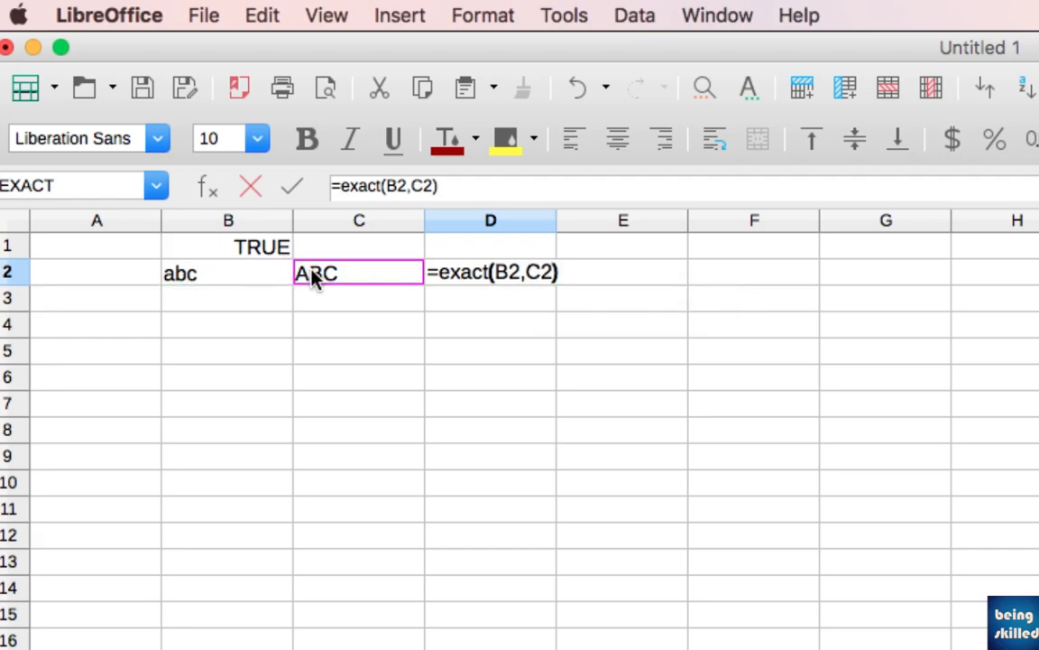
key(Return)
key(Right)
key(Right)
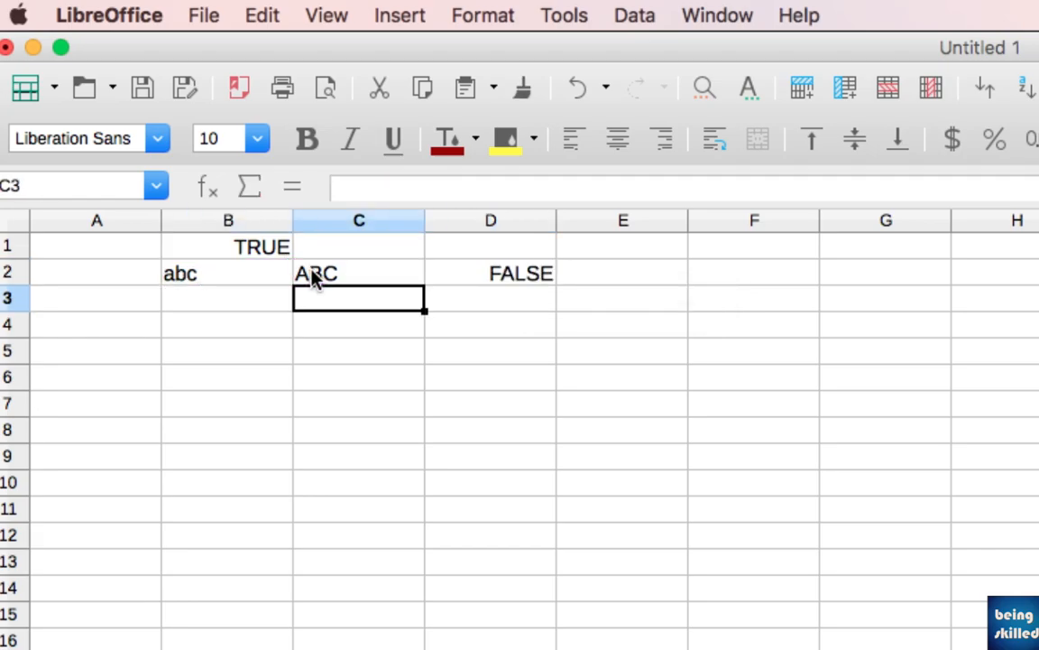
key(Up)
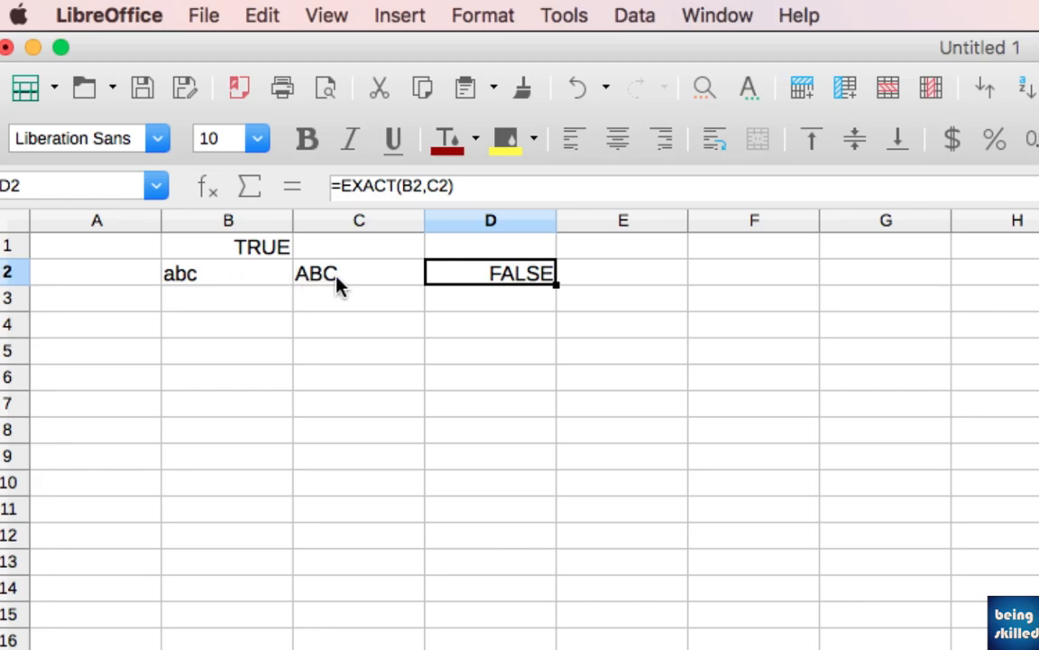
Replace the text in B2 with ABC and check the comparison formula in D2
click(278, 282)
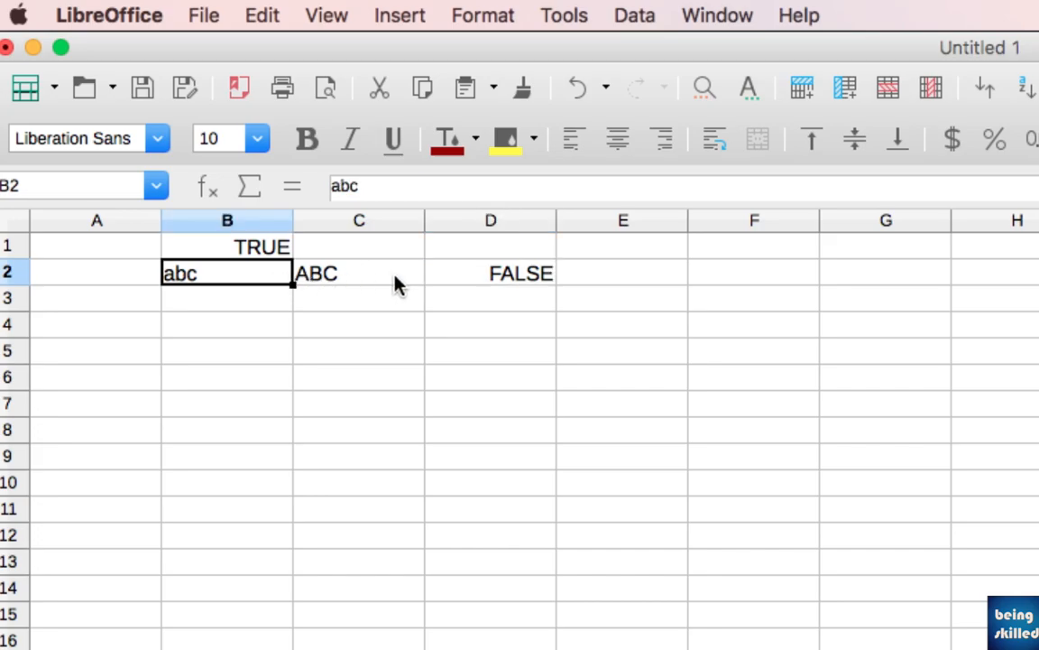
text(ABC)
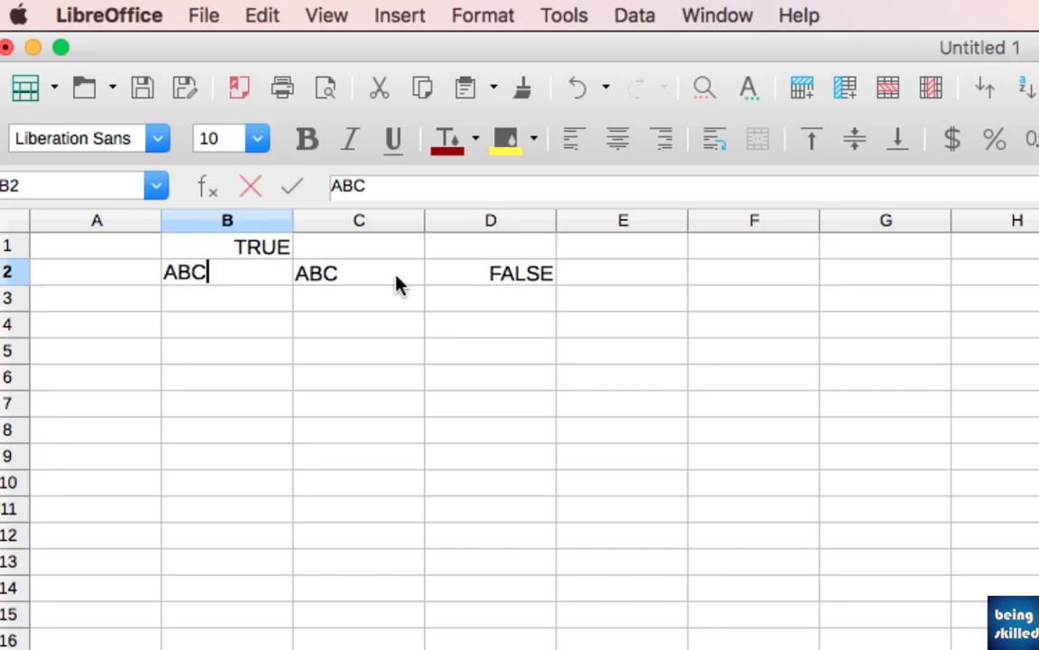
key(Return)
key(Right)
key(Right)
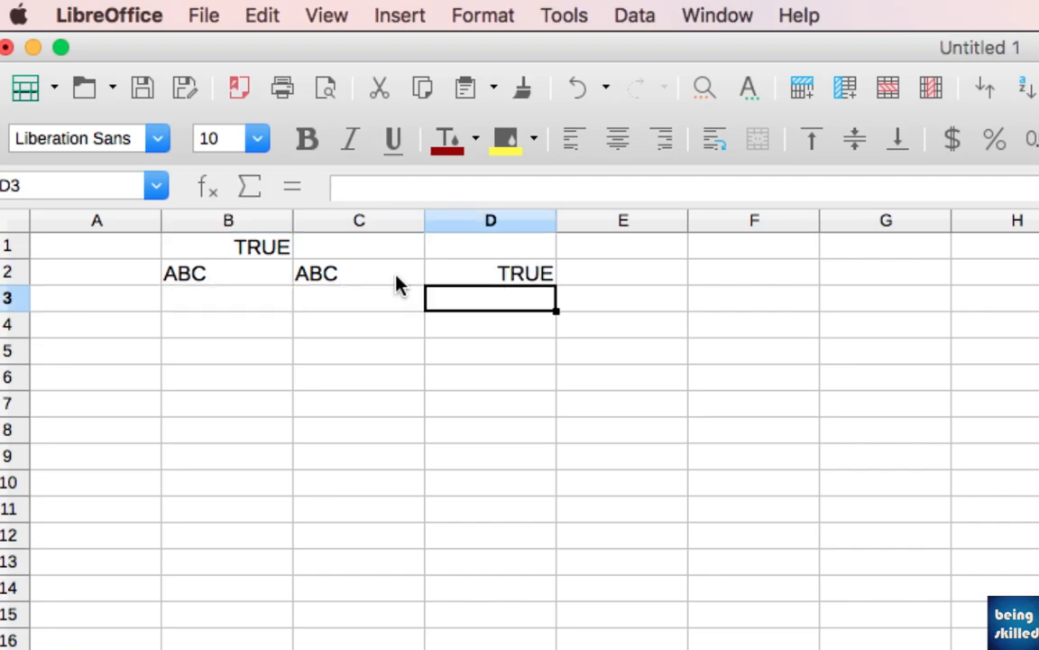
key(Up)
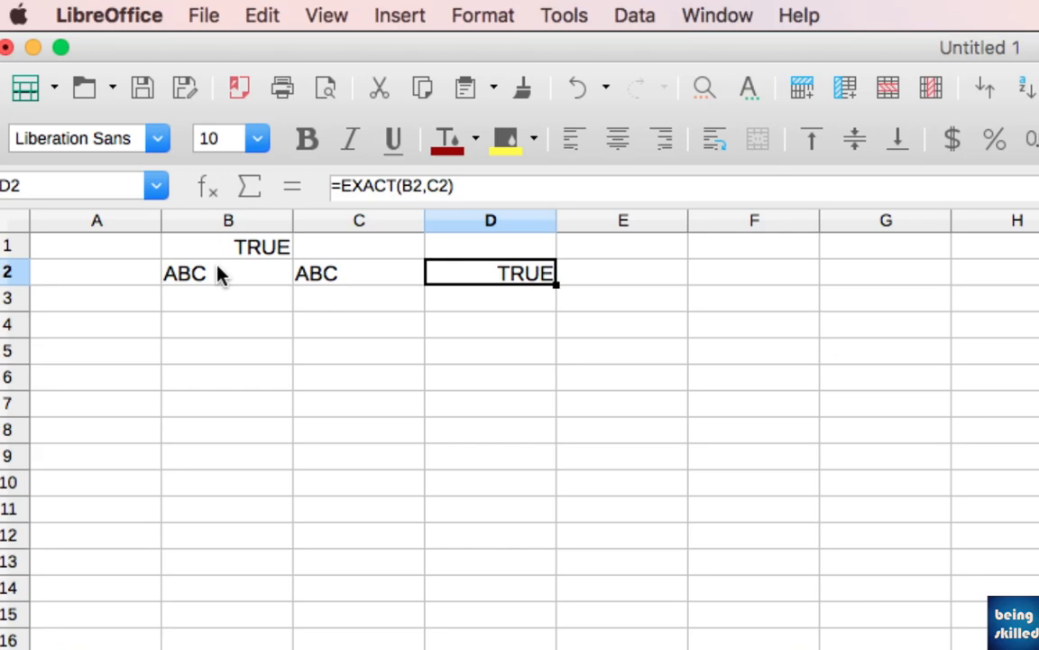
Begin an IF formula in cell E2 with EXACT(B2,C2) as its test
click(601, 277)
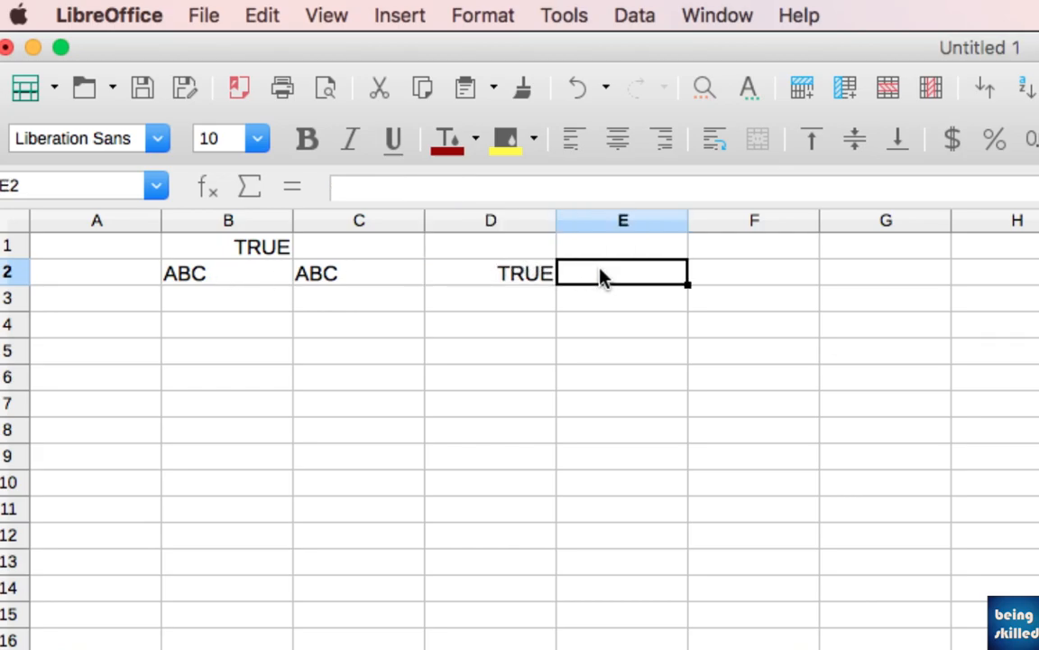
text(=IF)
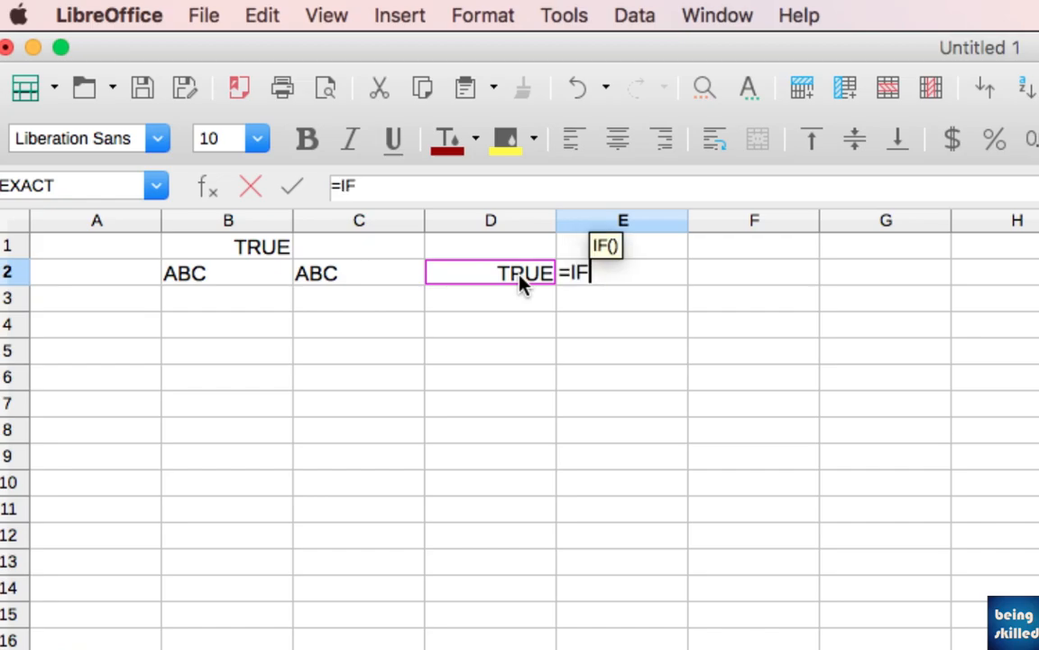
text(()
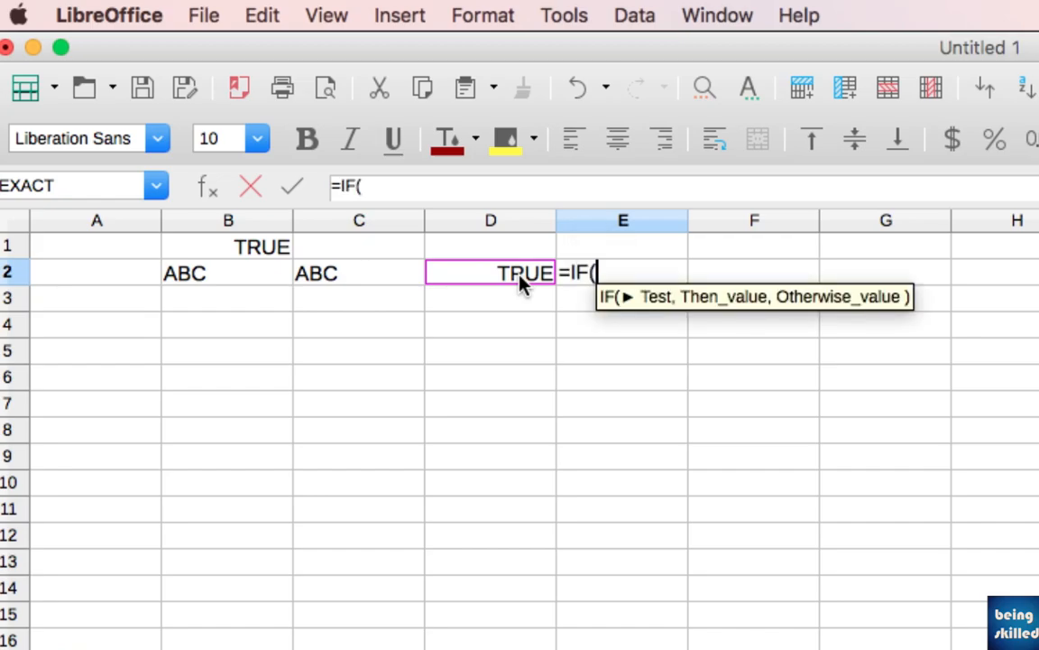
text(exact)
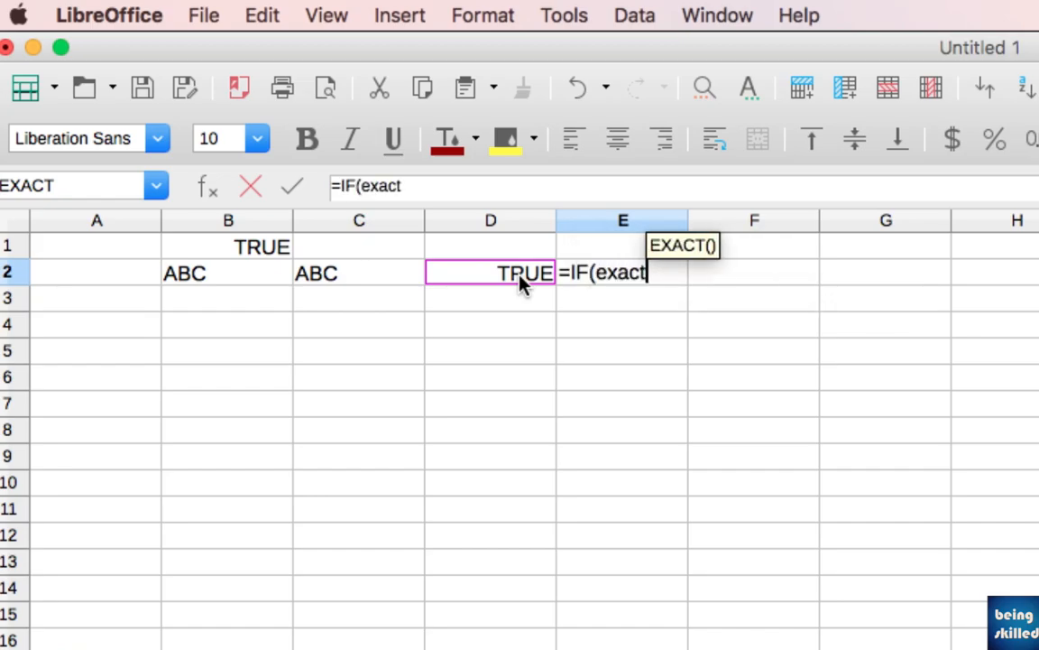
text(()
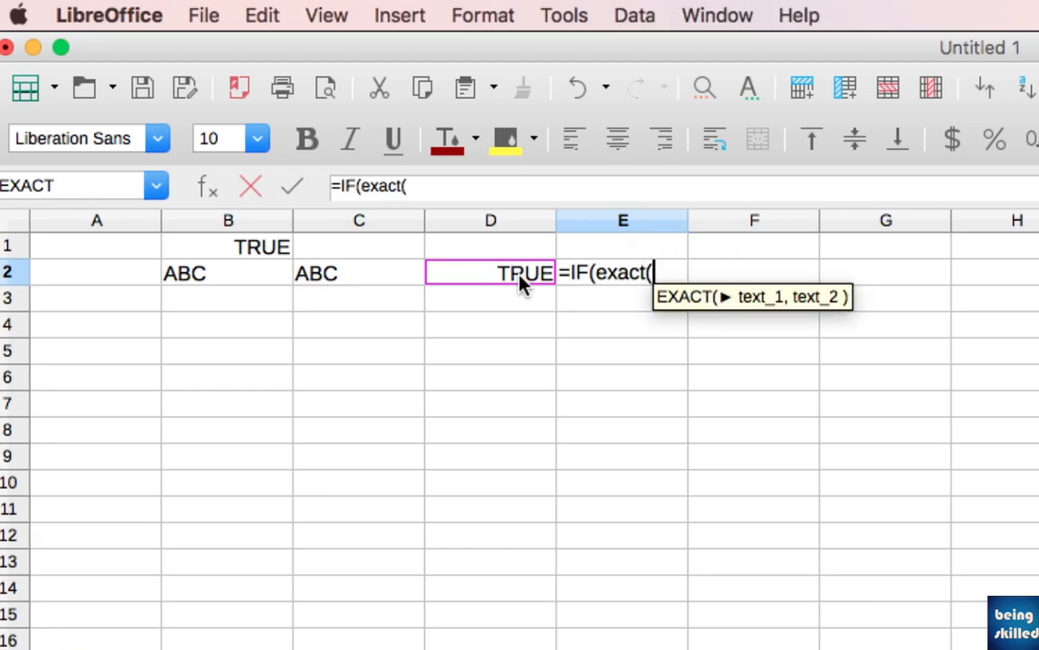
click(244, 279)
text(,)
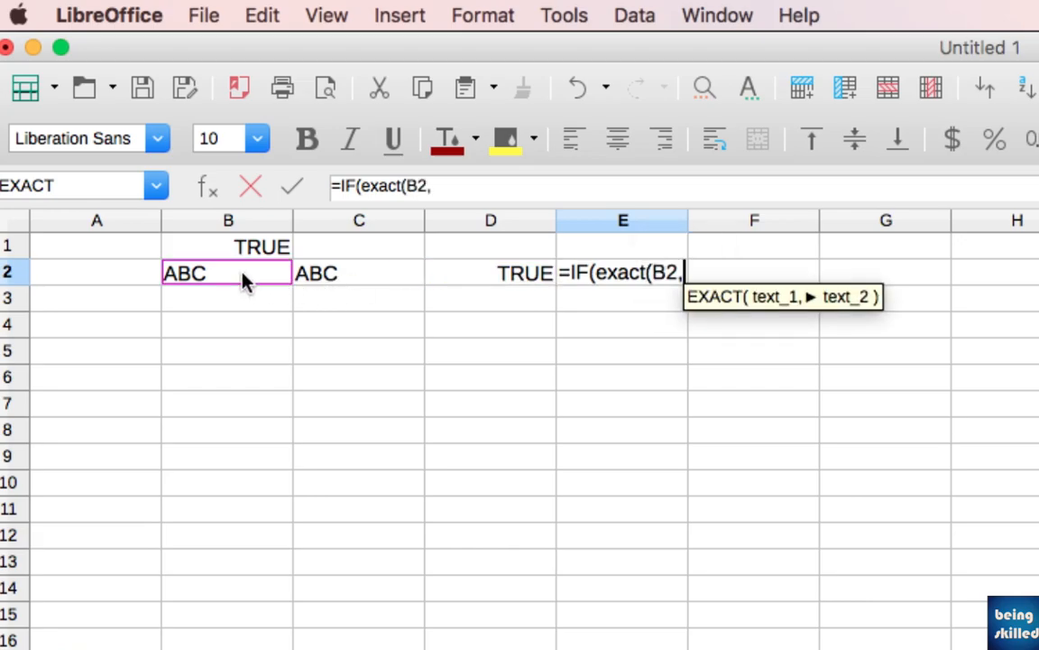
click(308, 281)
text(,)
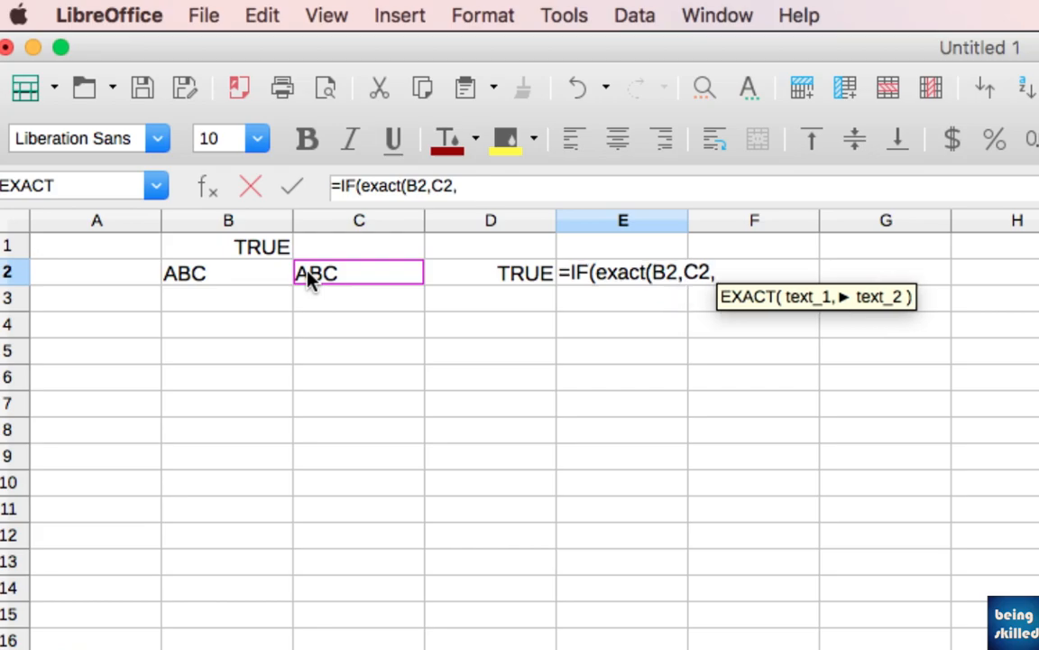
key(BackSpace)
text(),)
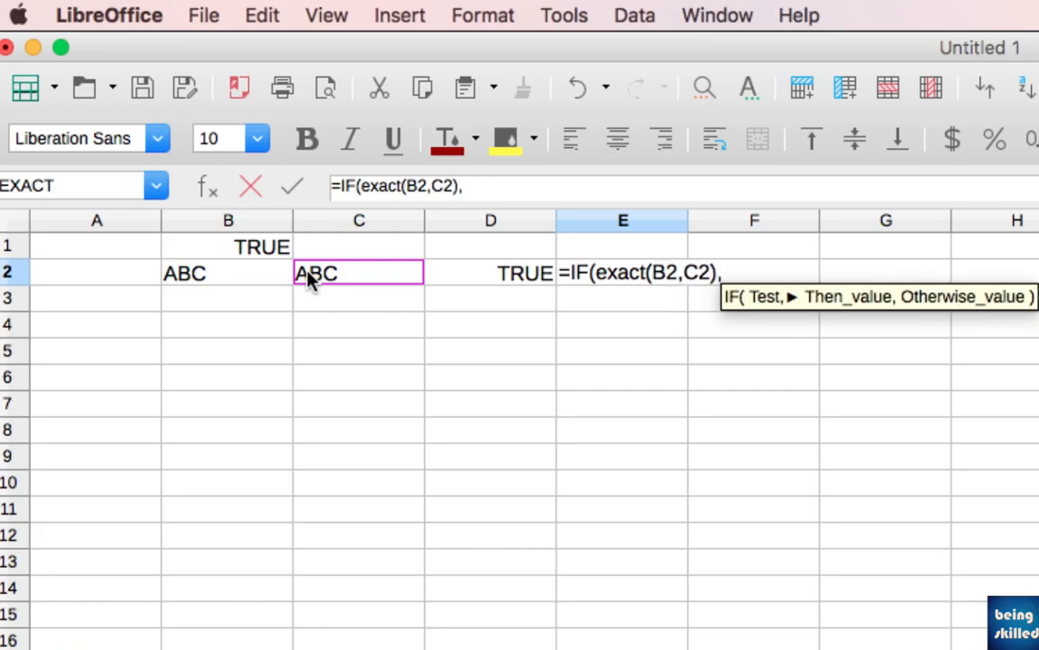
Complete the IF formula in E2 to return "Values are same" for a match and "Values are not same" otherwise
text(V)
key(BackSpace)
text(")
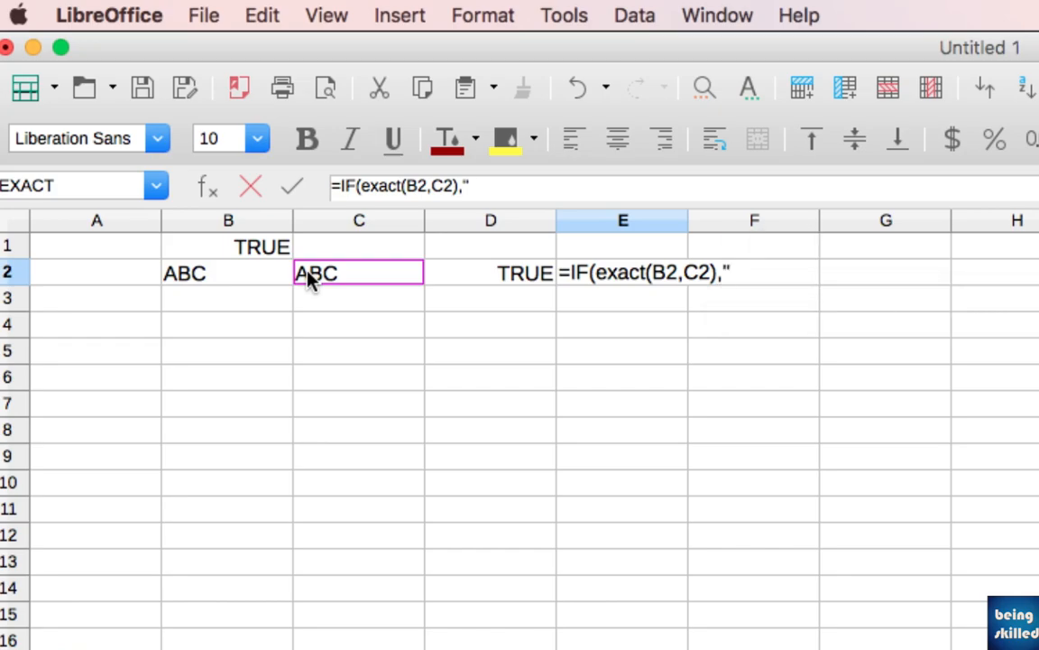
text(Values are )
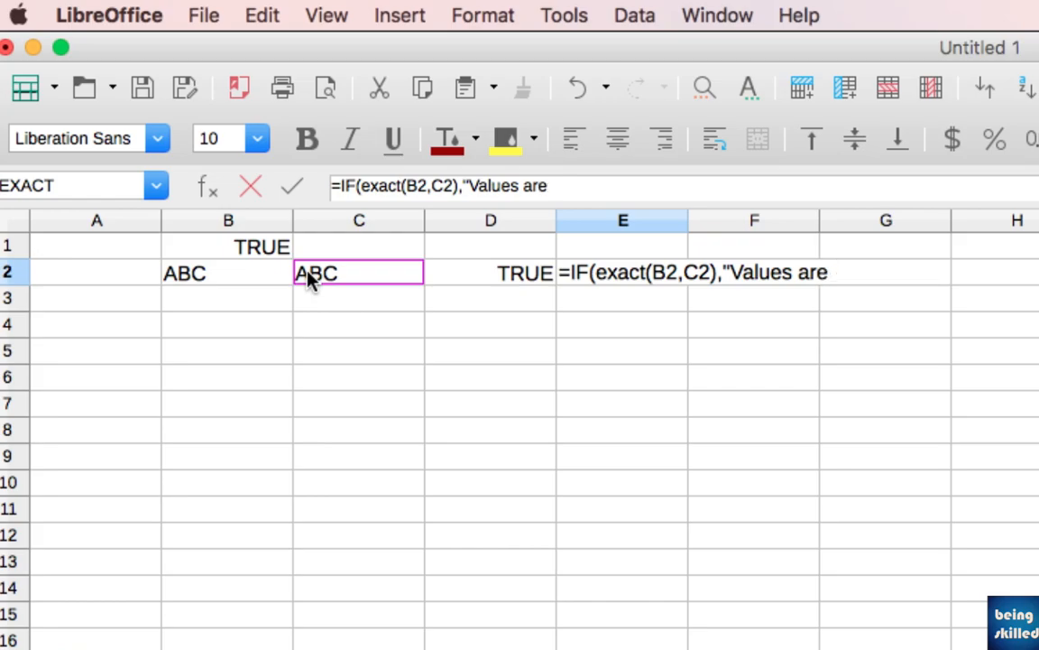
text(same")
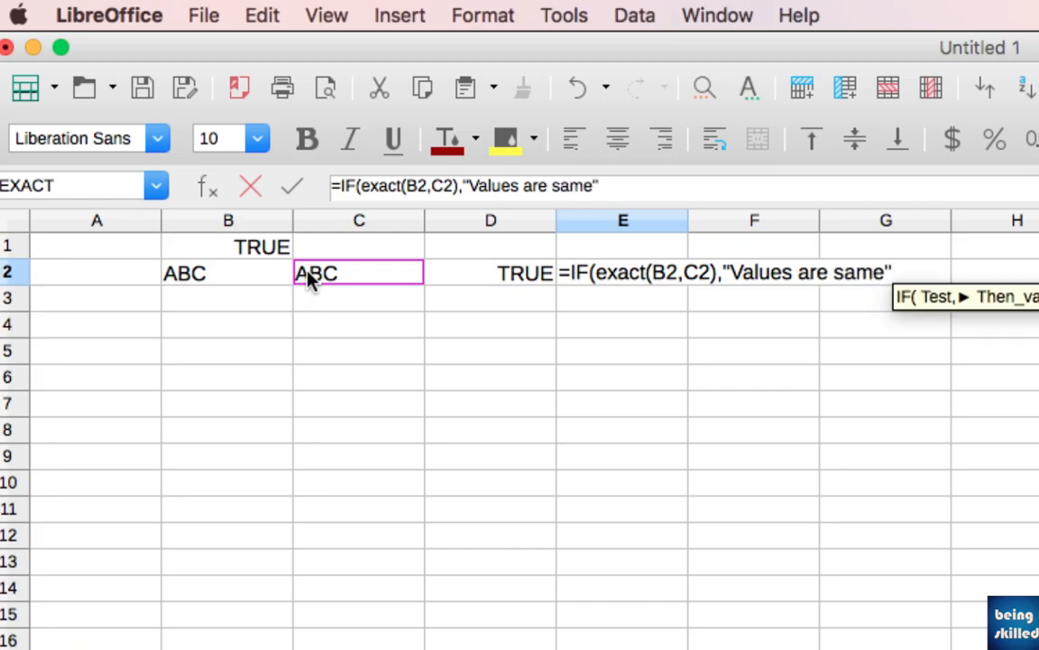
text(,)
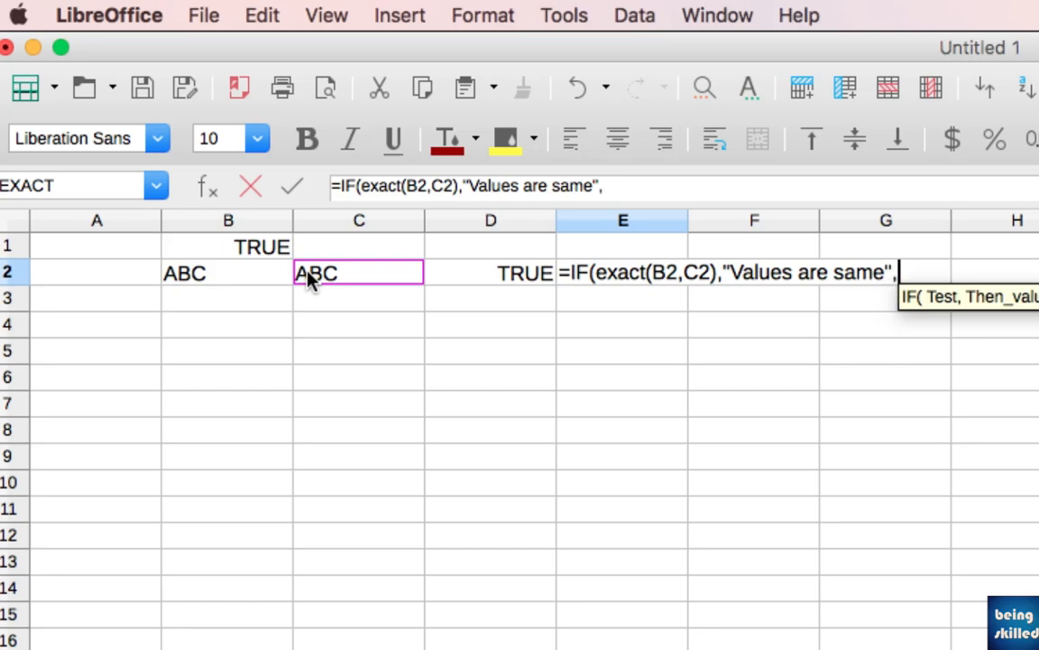
text("Values are not same")
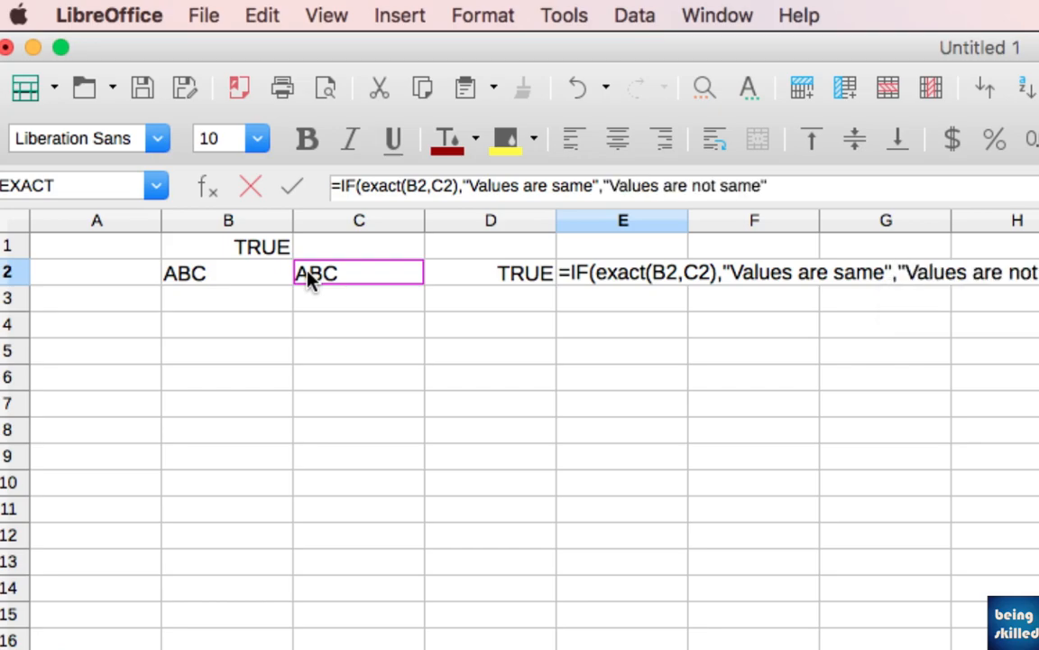
text())
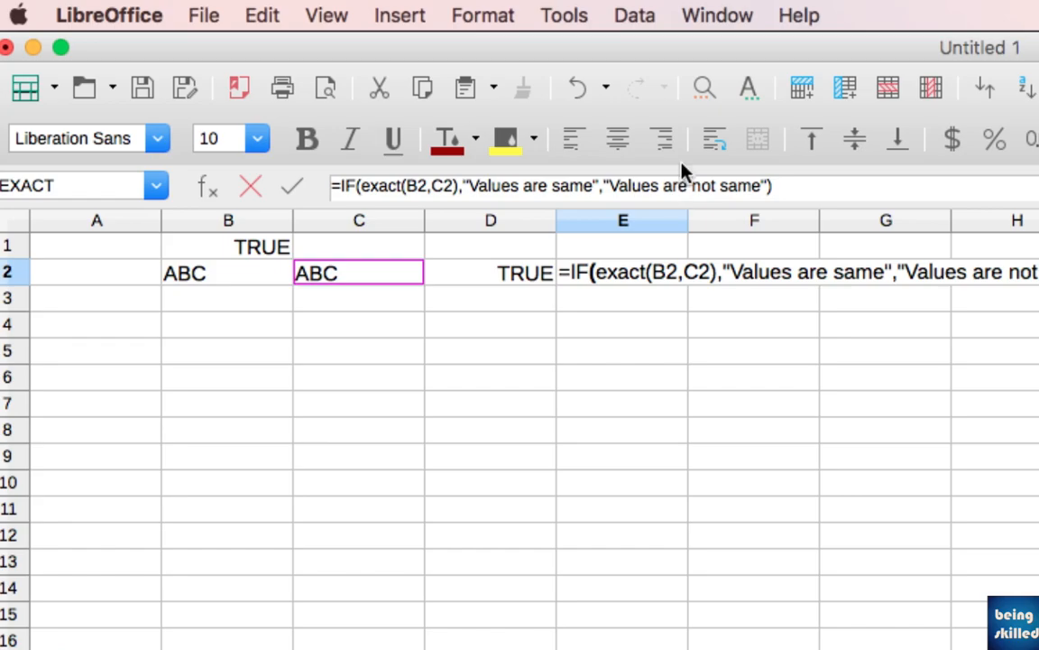
key(Return)
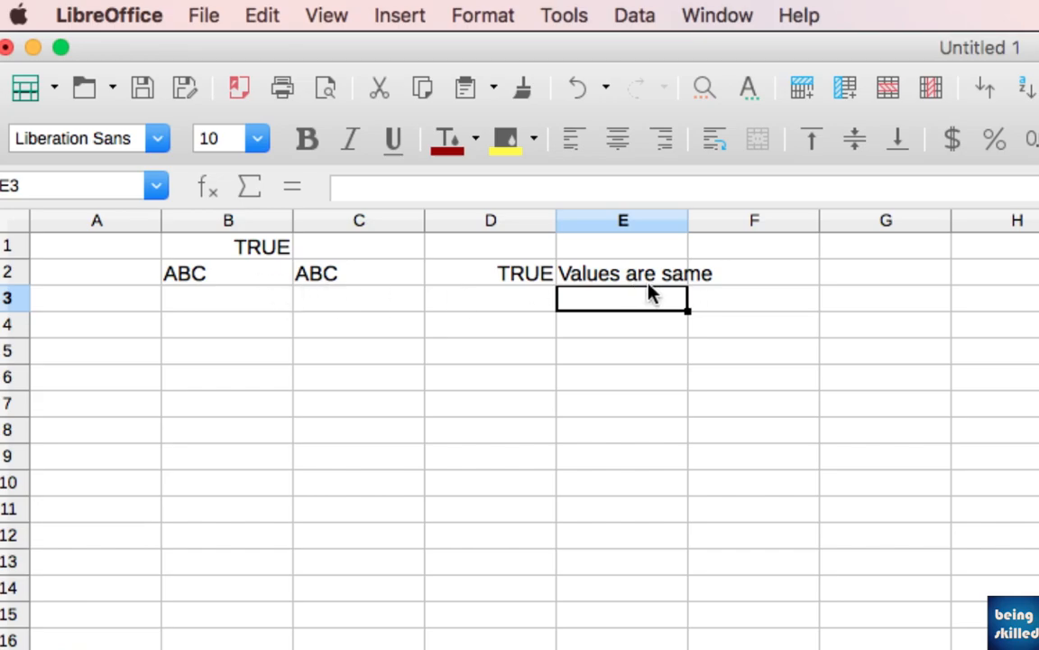
Change the text in C2 to abc and select E2 to review its IF formula
click(366, 272)
text(abc)
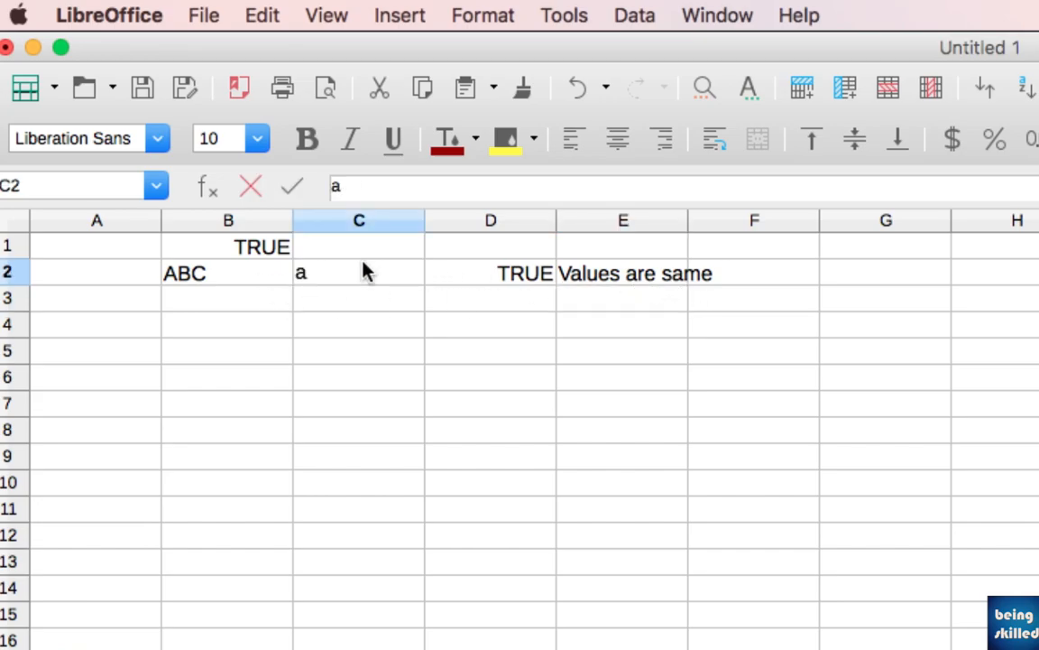
key(Return)
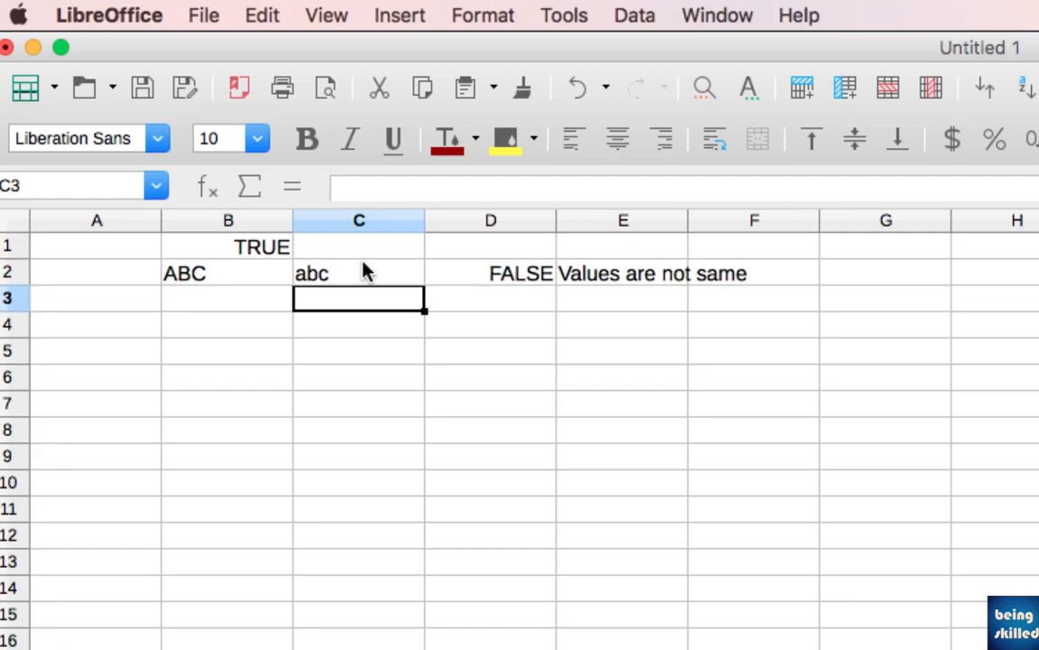
click(631, 268)
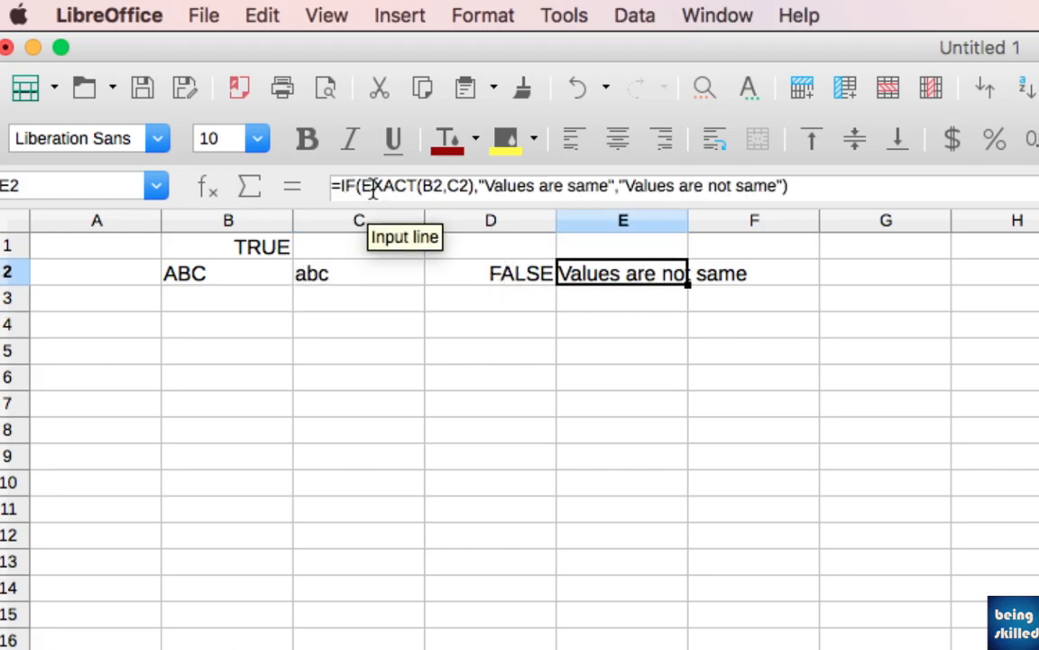